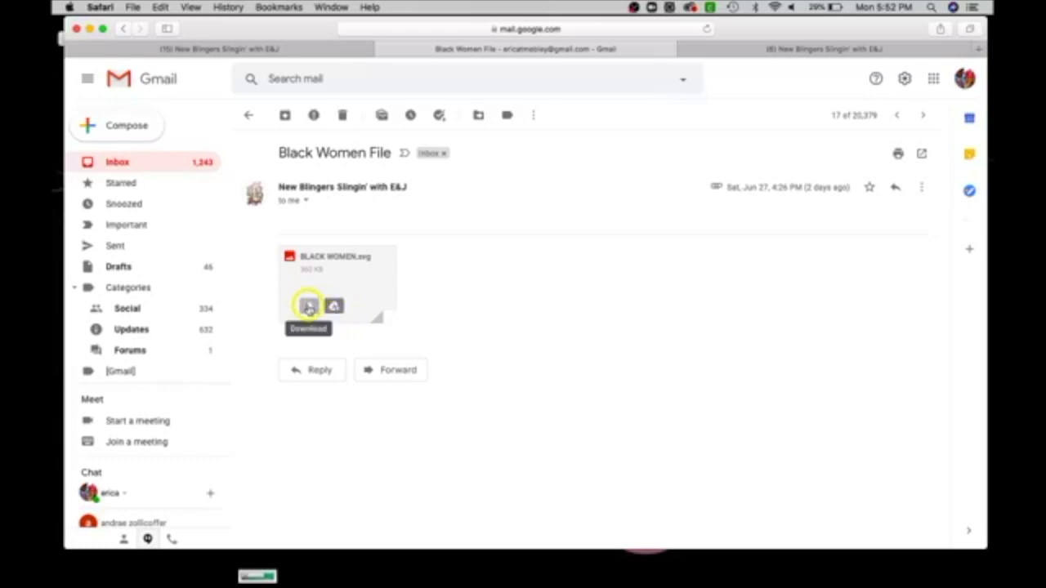
Download the BLACK WOMEN.svg attachment from the email and switch to Cricut Design Space.
{"action": "left_click", "coordinate": [308, 306]}
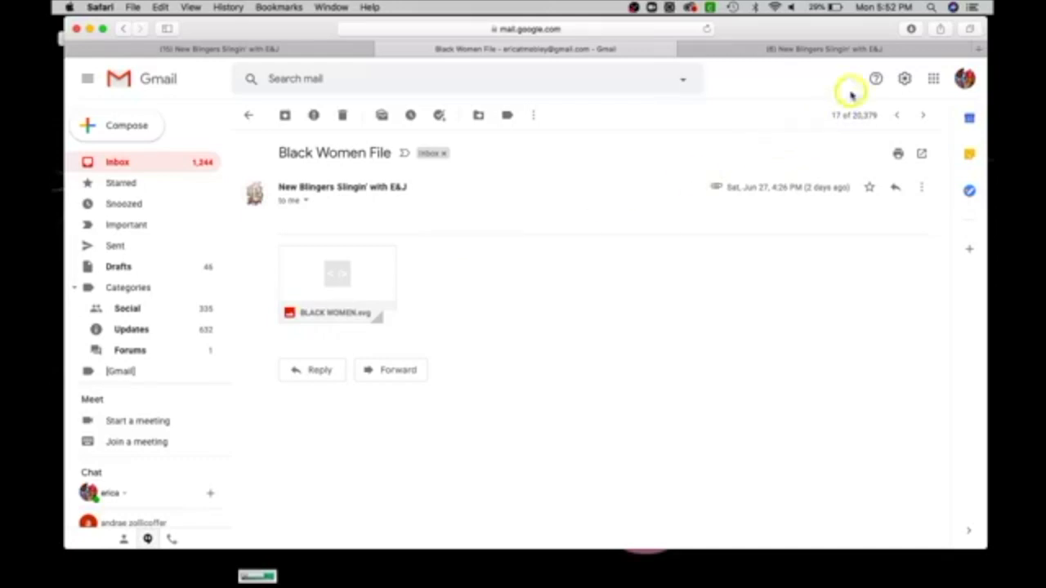
{"action": "left_click", "coordinate": [911, 28]}
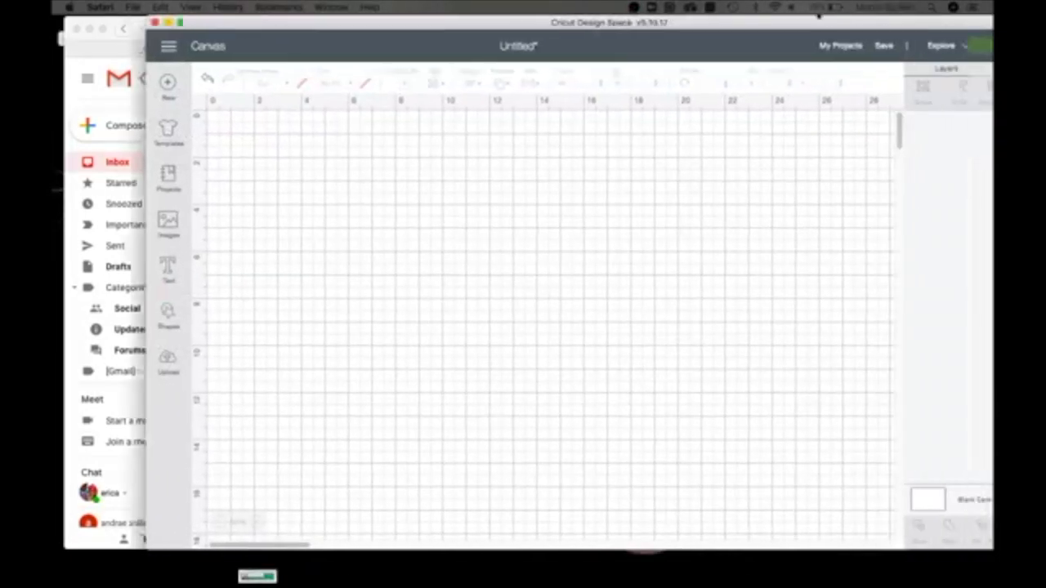
{"action": "left_click_drag", "start_coordinate": [750, 21], "coordinate": [732, 17]}
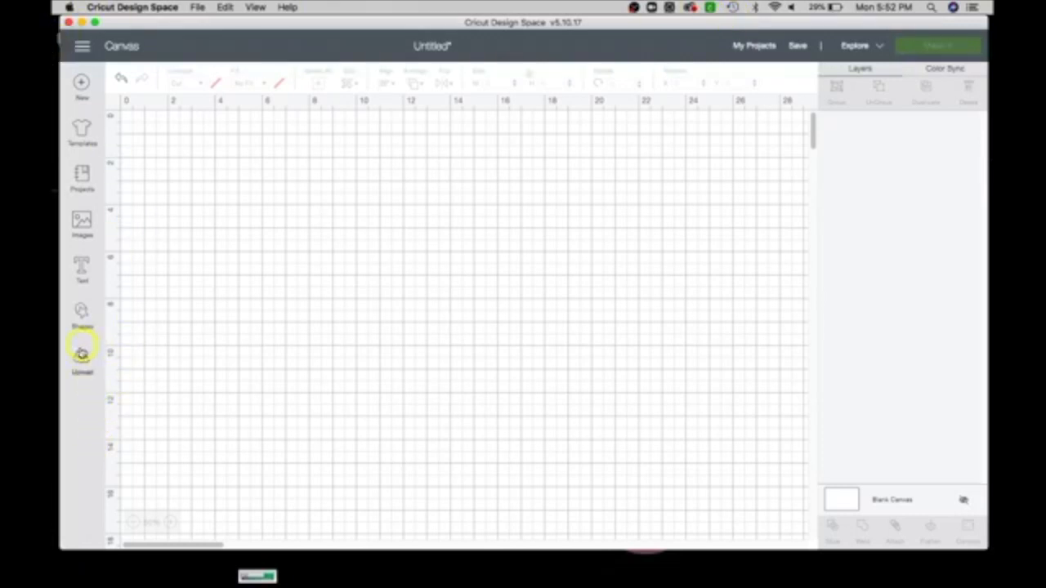
Upload BLACK WOMEN.svg from the BLACK RACE FOLDER as an image and save it under the name BLACK WOMEN.
{"action": "left_click", "coordinate": [81, 358]}
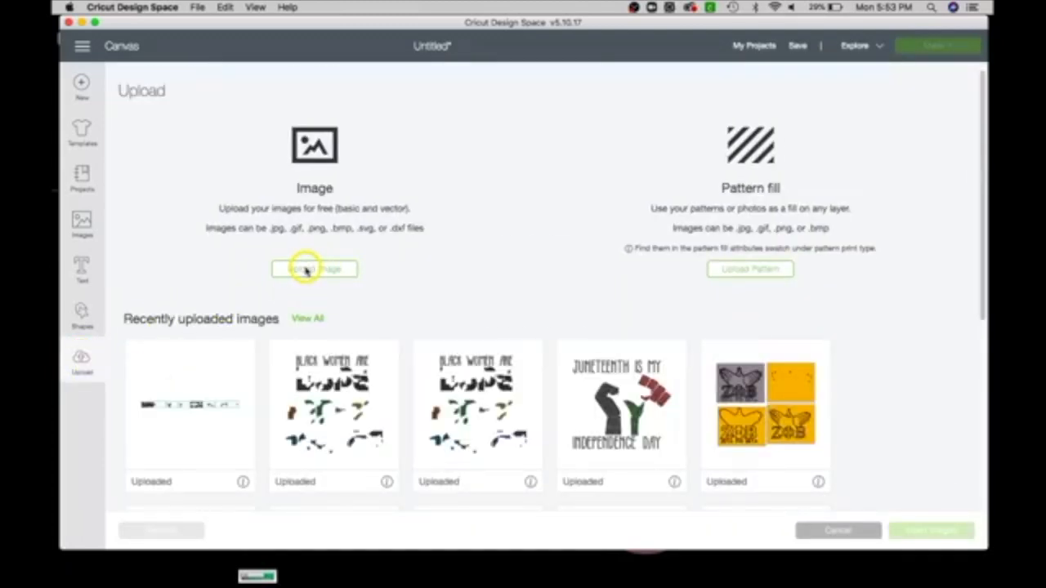
{"action": "left_click", "coordinate": [306, 270]}
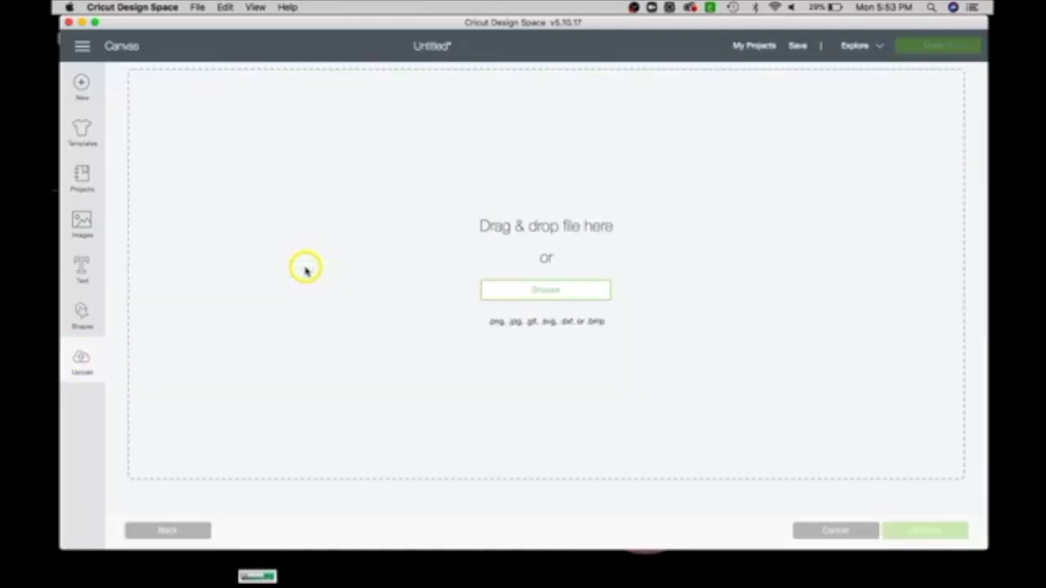
{"action": "left_click", "coordinate": [550, 299]}
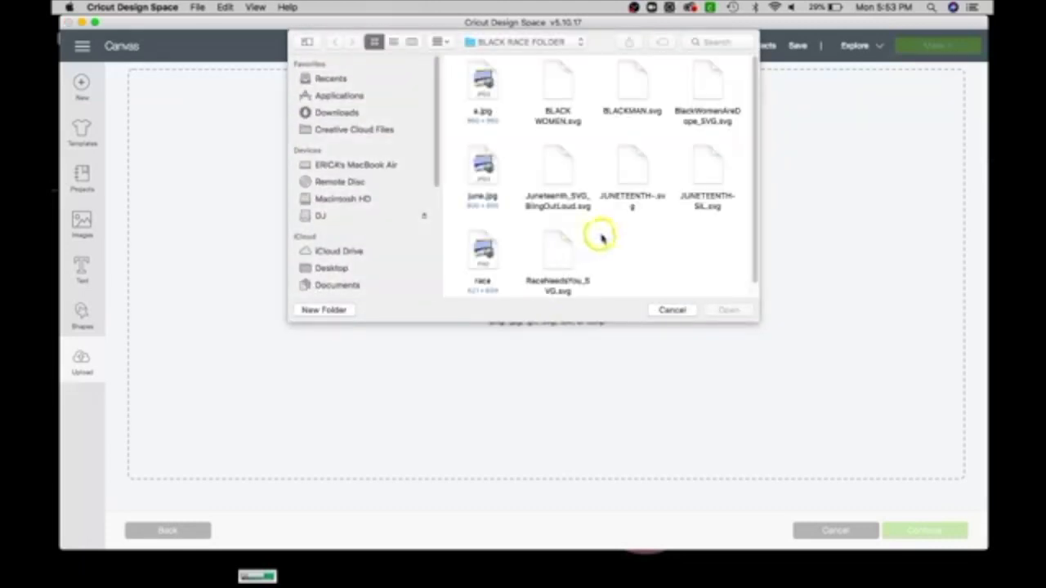
{"action": "left_click", "coordinate": [556, 82]}
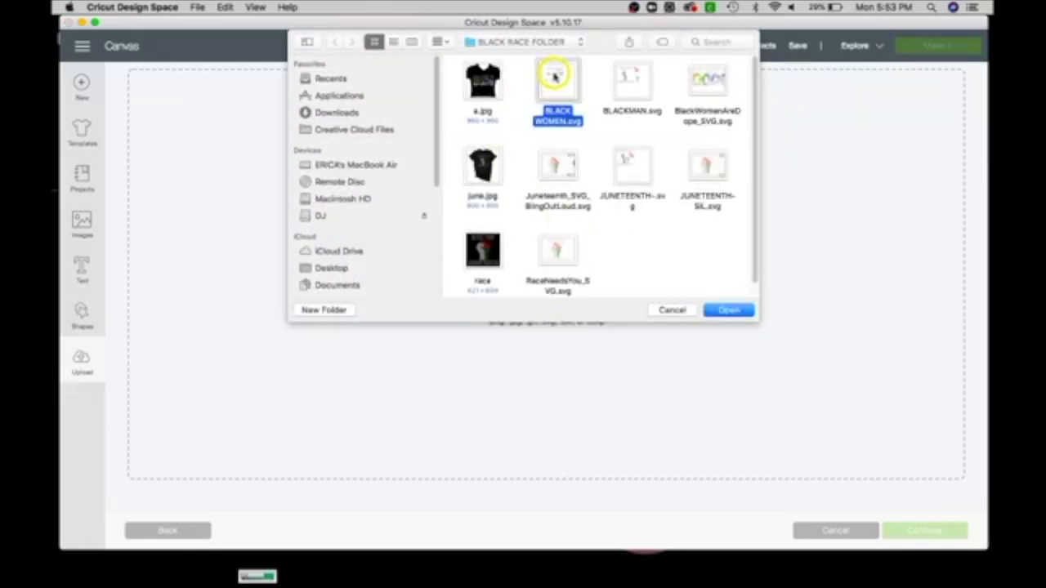
{"action": "left_click", "coordinate": [729, 312]}
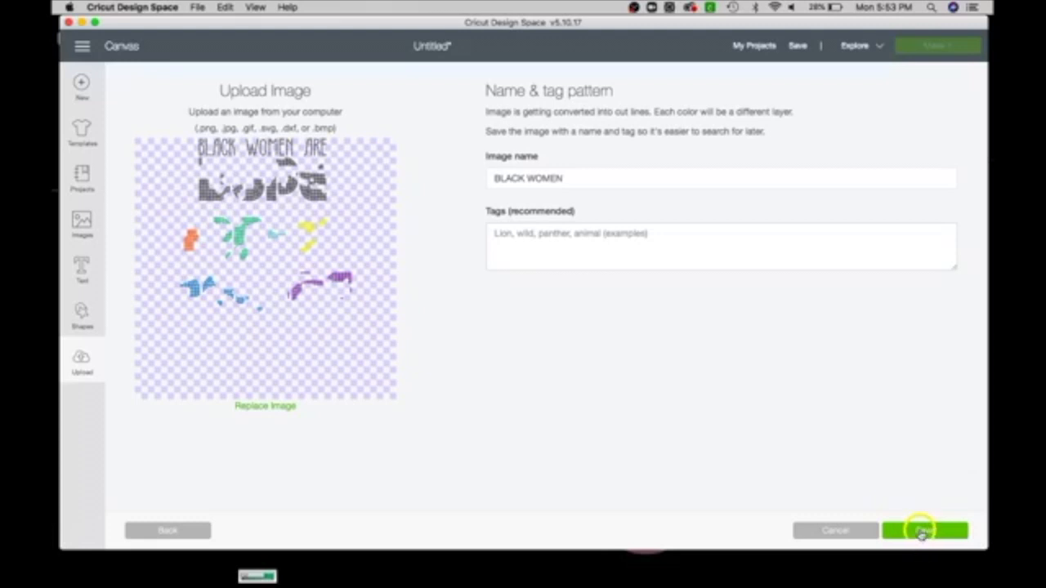
{"action": "left_click", "coordinate": [922, 533]}
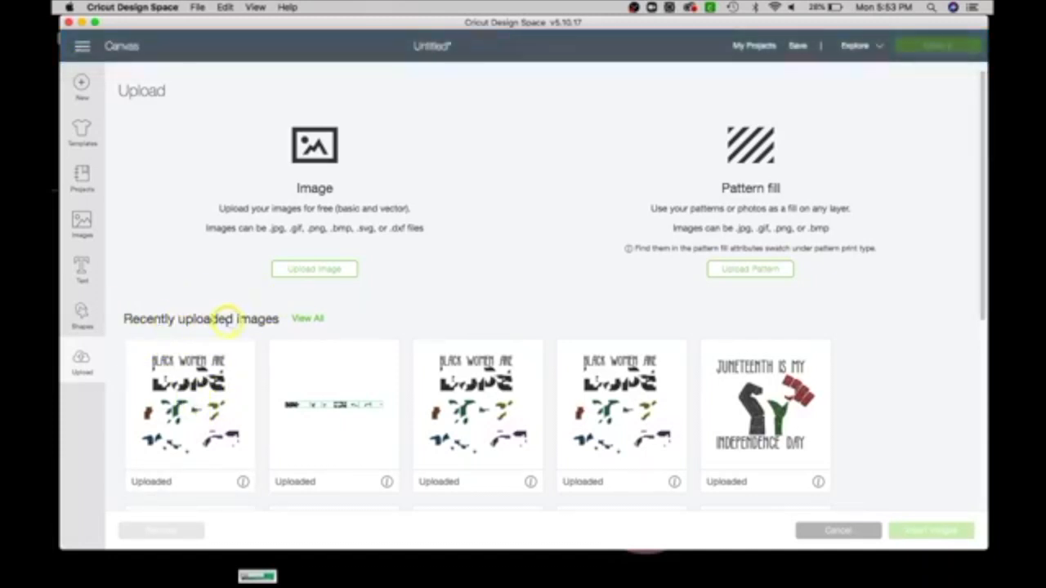
Insert the newly uploaded BLACK WOMEN image onto the canvas and move it up so the whole design fits in view.
{"action": "left_click", "coordinate": [174, 429]}
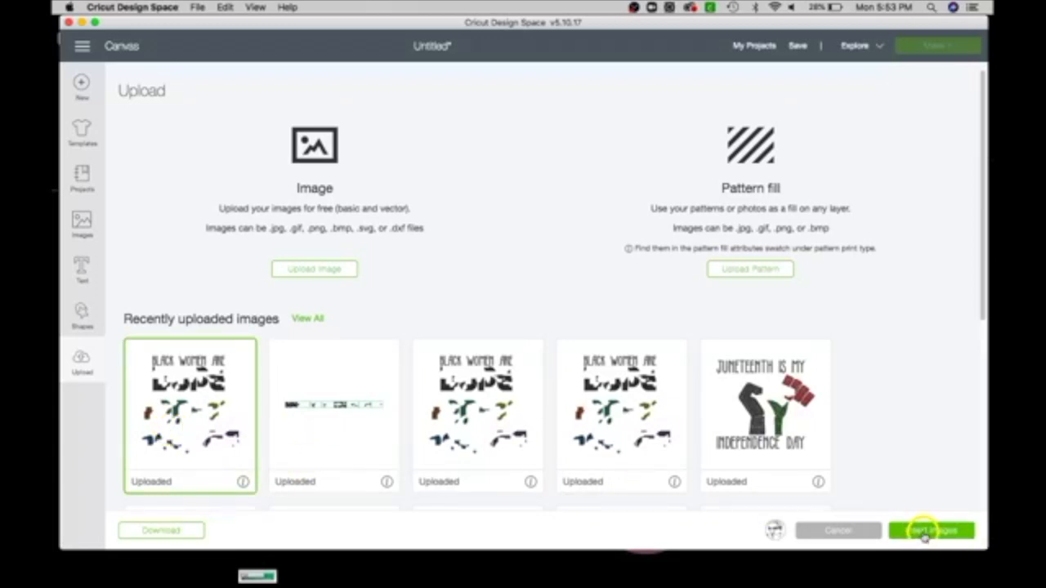
{"action": "left_click", "coordinate": [924, 533]}
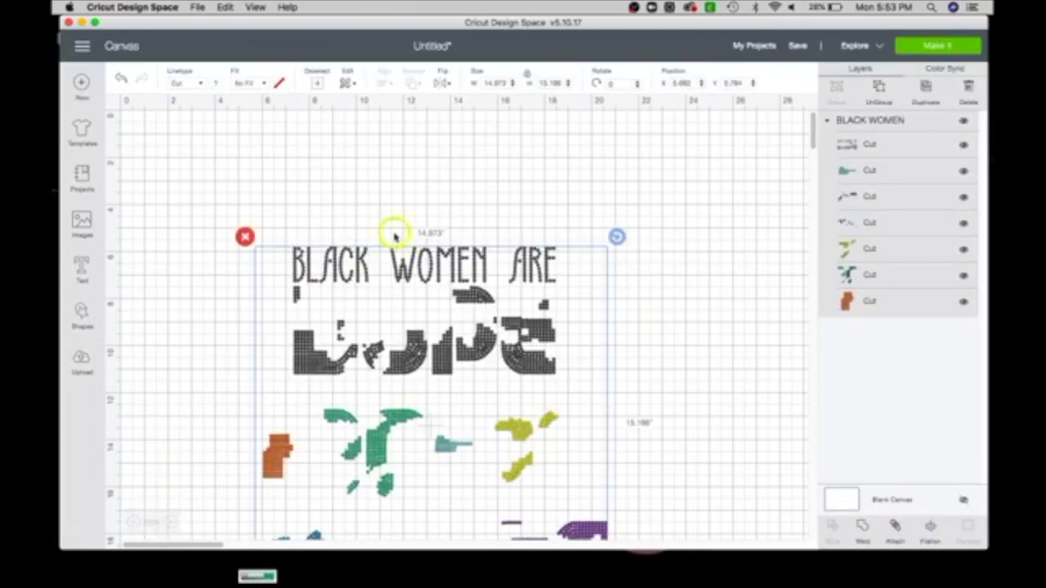
{"action": "left_click_drag", "start_coordinate": [432, 264], "coordinate": [432, 186]}
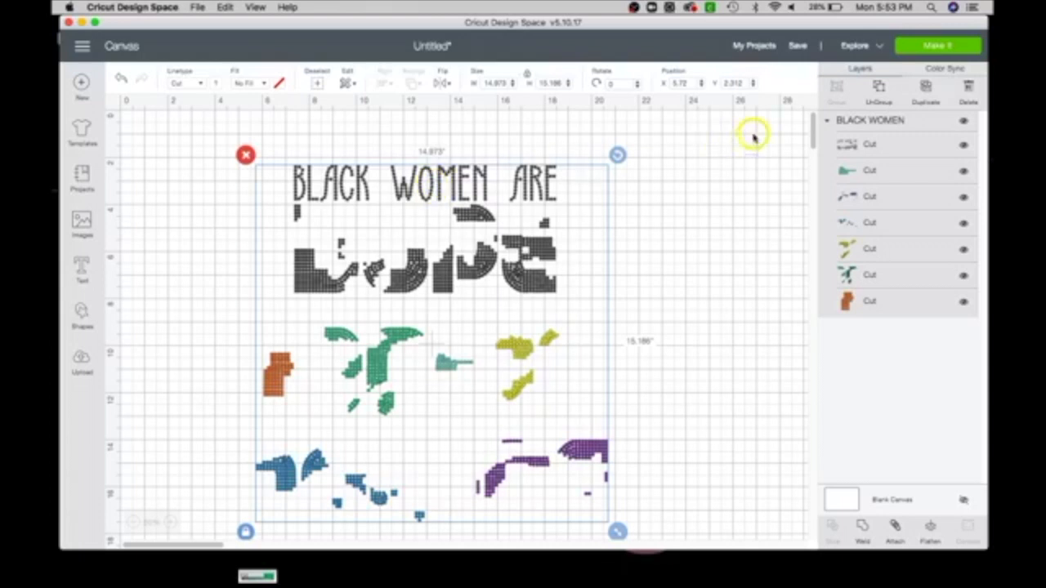
Ungroup the BLACK WOMEN design into separate colour layers and select several pieces to check that they are independent.
{"action": "left_click", "coordinate": [879, 89]}
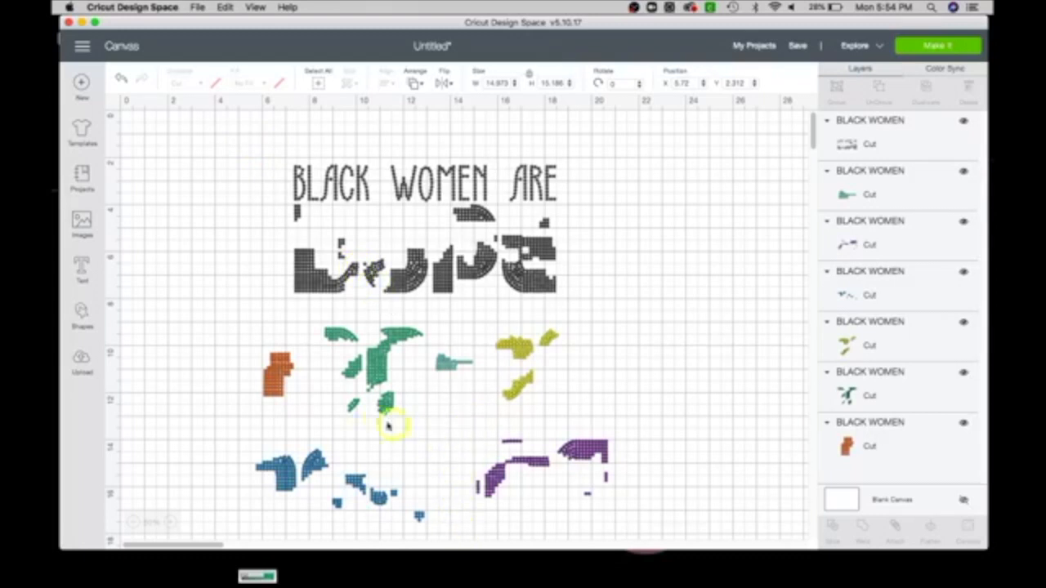
{"action": "left_click", "coordinate": [241, 342]}
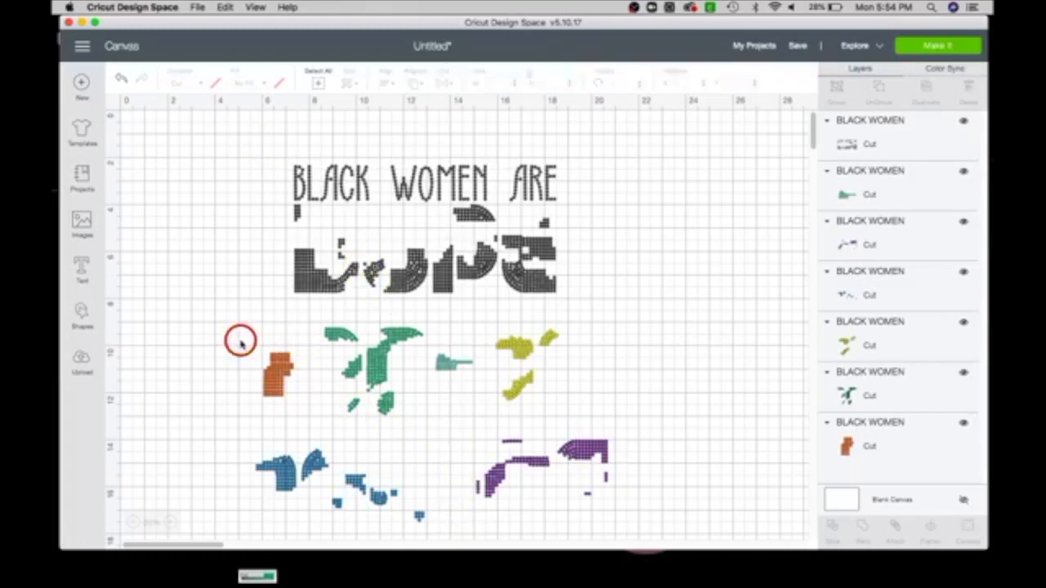
{"action": "left_click", "coordinate": [278, 372]}
{"action": "left_click", "coordinate": [375, 367]}
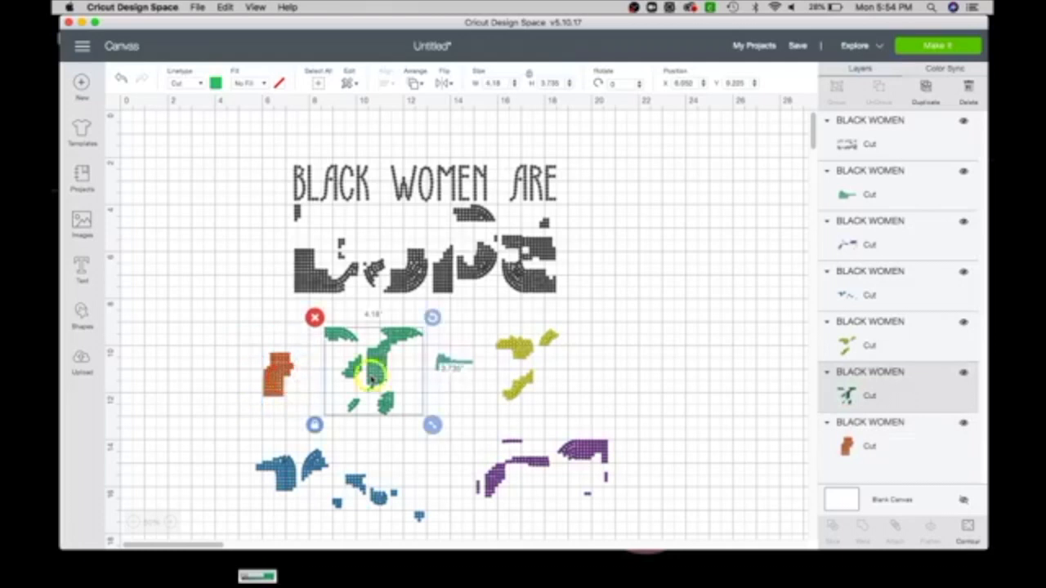
{"action": "left_click", "coordinate": [460, 385]}
{"action": "left_click", "coordinate": [520, 338]}
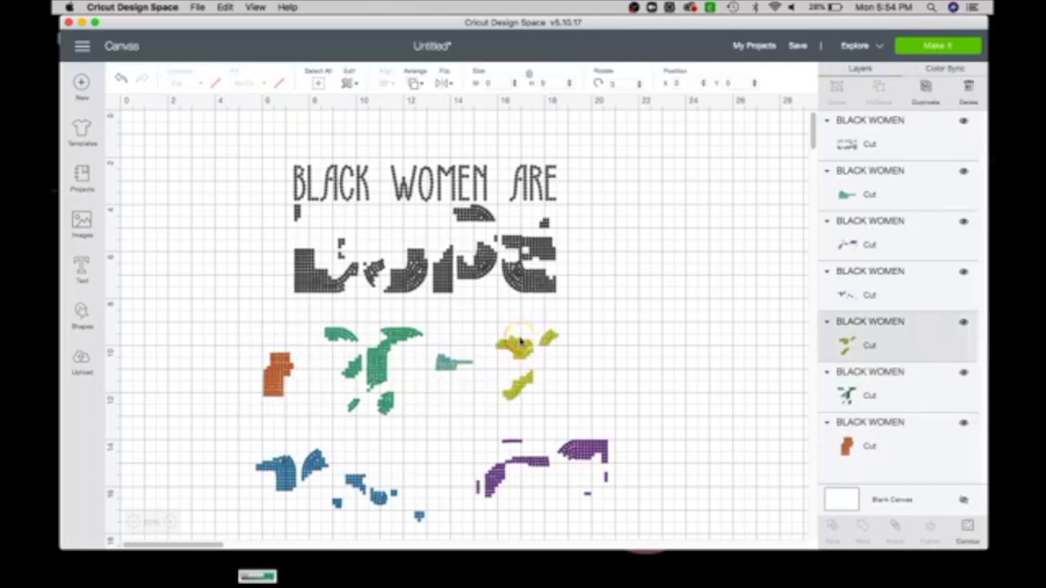
{"action": "left_click", "coordinate": [582, 449]}
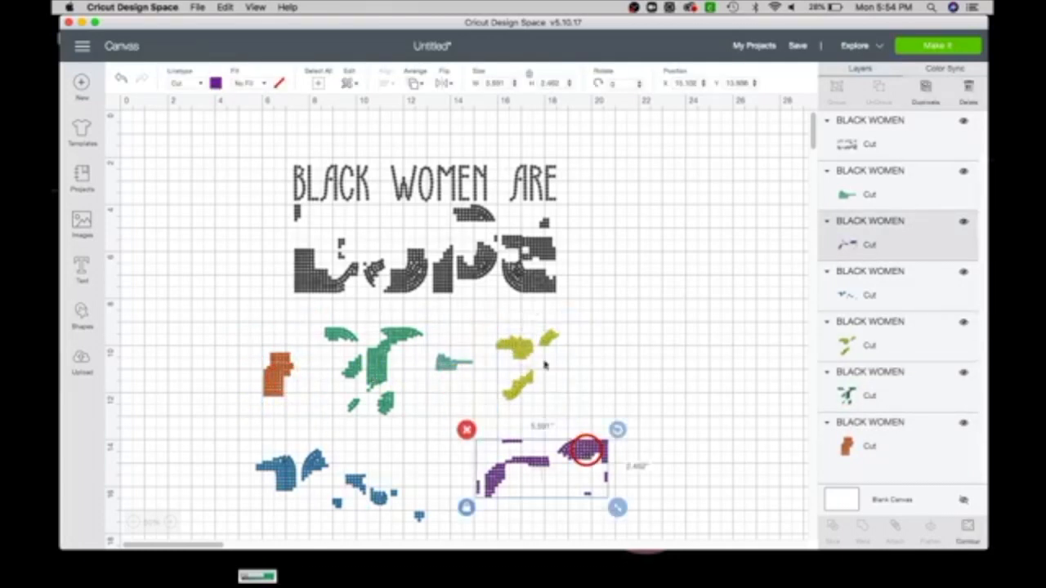
{"action": "left_click", "coordinate": [510, 271]}
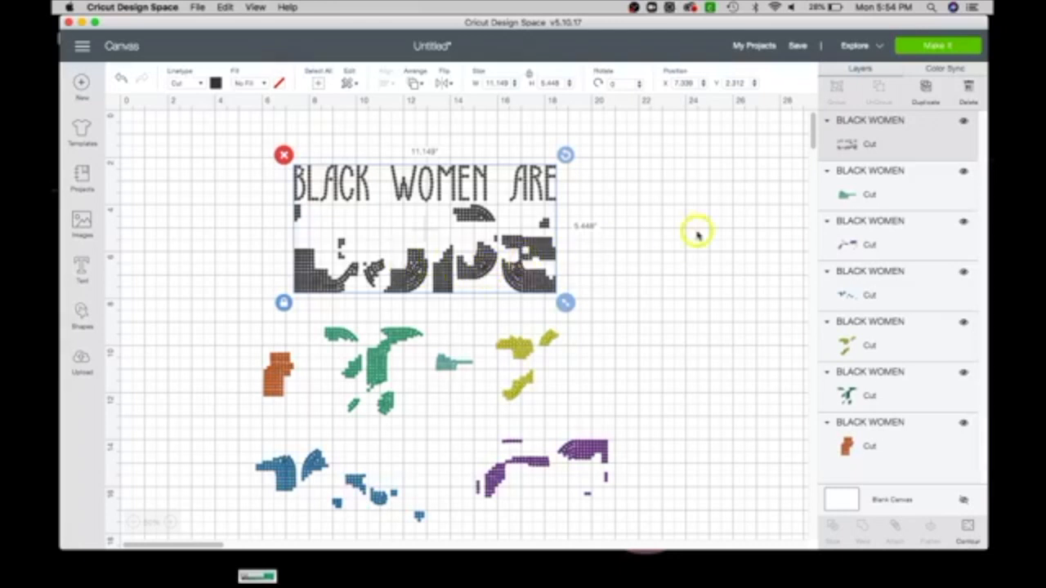
Send the design to mat preparation and shift the black lettering on mat 1 slightly inward from the mat's edge.
{"action": "left_click", "coordinate": [943, 48]}
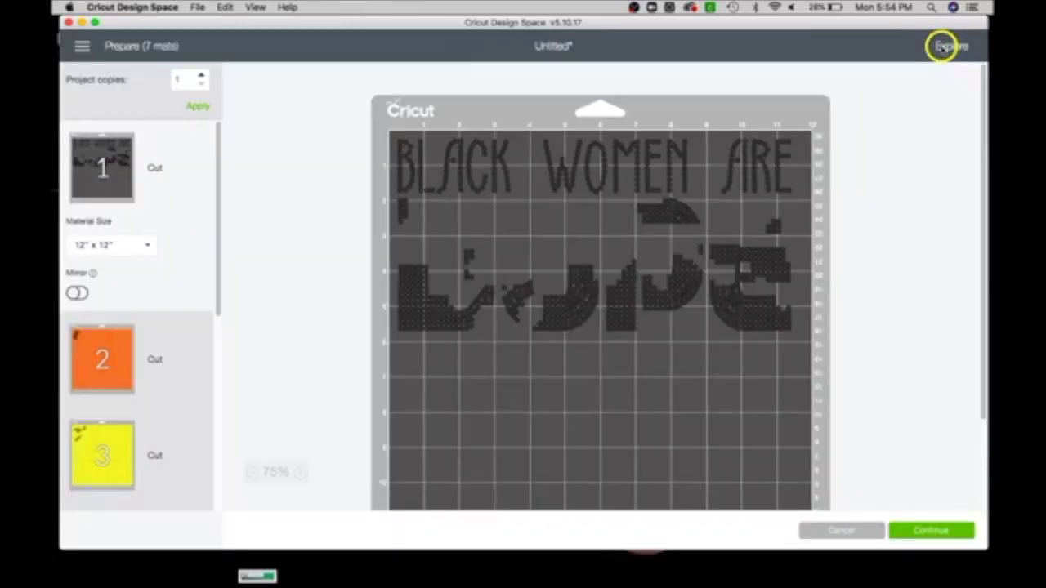
{"action": "mouse_move", "coordinate": [218, 142]}
{"action": "left_mouse_down"}
{"action": "mouse_move", "coordinate": [234, 348]}
{"action": "mouse_move", "coordinate": [214, 131]}
{"action": "left_mouse_up"}
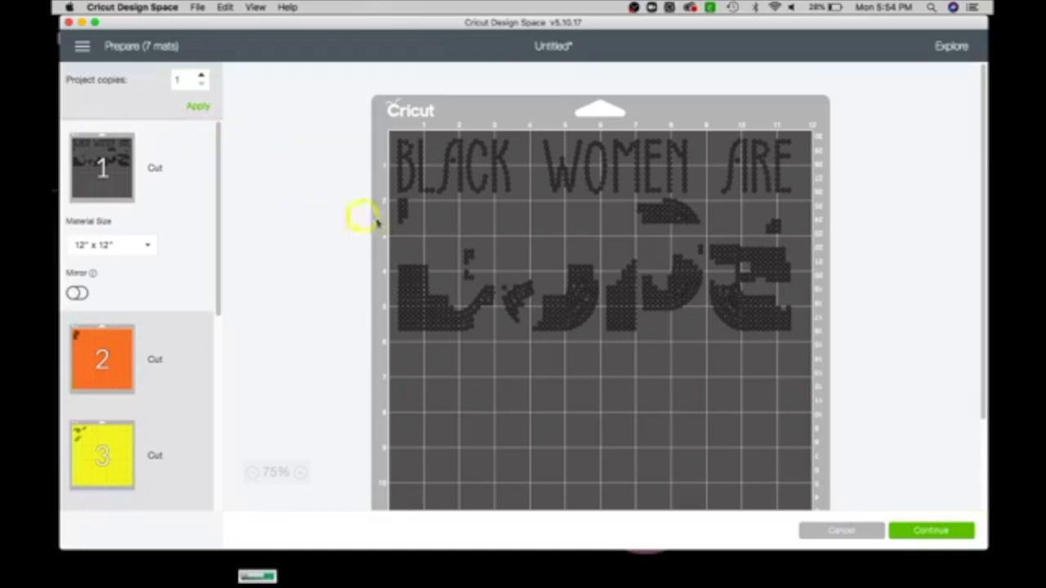
{"action": "left_click", "coordinate": [621, 295]}
{"action": "left_click_drag", "start_coordinate": [621, 295], "coordinate": [628, 296]}
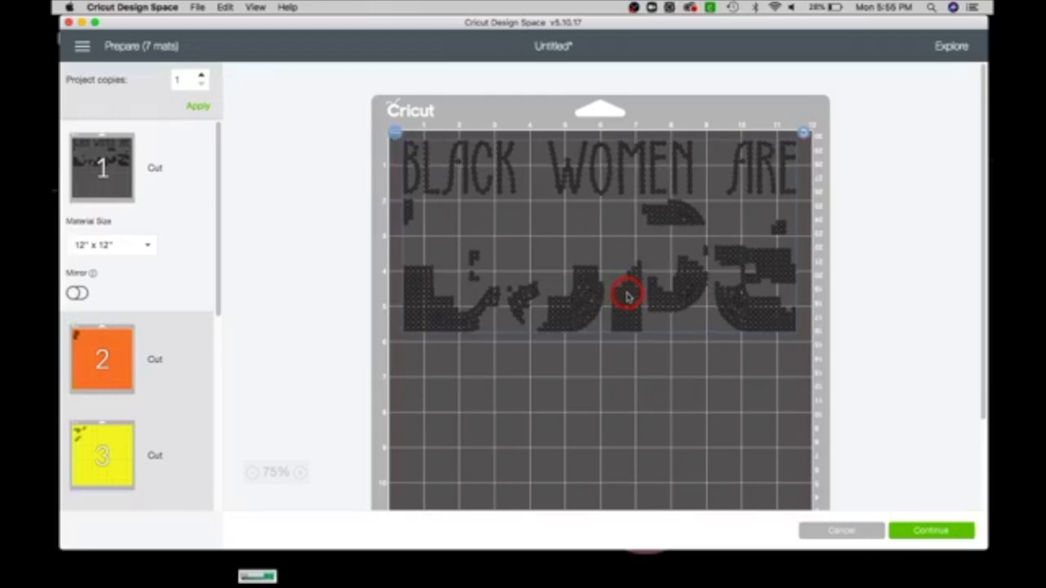
{"action": "left_click", "coordinate": [628, 296]}
Shift the rhinestone pieces on the orange, yellow and green mats (2 to 4) slightly inward from the mat corner.
{"action": "left_click", "coordinate": [100, 378]}
{"action": "left_click", "coordinate": [420, 187]}
{"action": "scroll", "coordinate": [217, 294], "scroll_direction": "down", "scroll_amount": 3}
{"action": "left_click", "coordinate": [180, 376]}
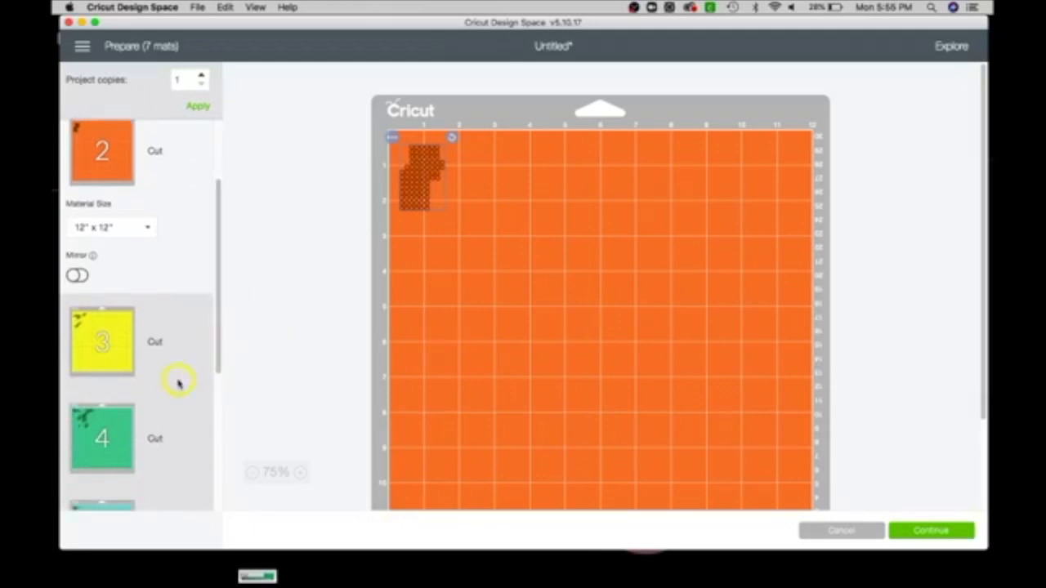
{"action": "left_click", "coordinate": [444, 175]}
{"action": "left_click_drag", "start_coordinate": [218, 343], "coordinate": [219, 363]}
{"action": "left_click", "coordinate": [187, 404]}
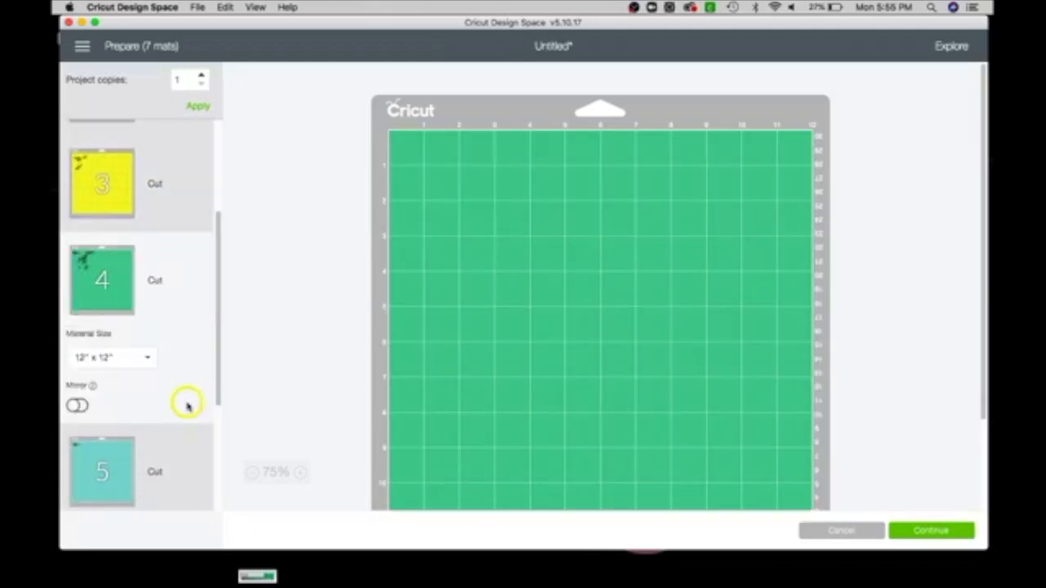
{"action": "left_click", "coordinate": [479, 178]}
Shift the rhinestone pieces on the turquoise, blue and purple mats (5 to 7) slightly inward from the mat corner.
{"action": "scroll", "coordinate": [205, 367], "scroll_direction": "down", "scroll_amount": 3}
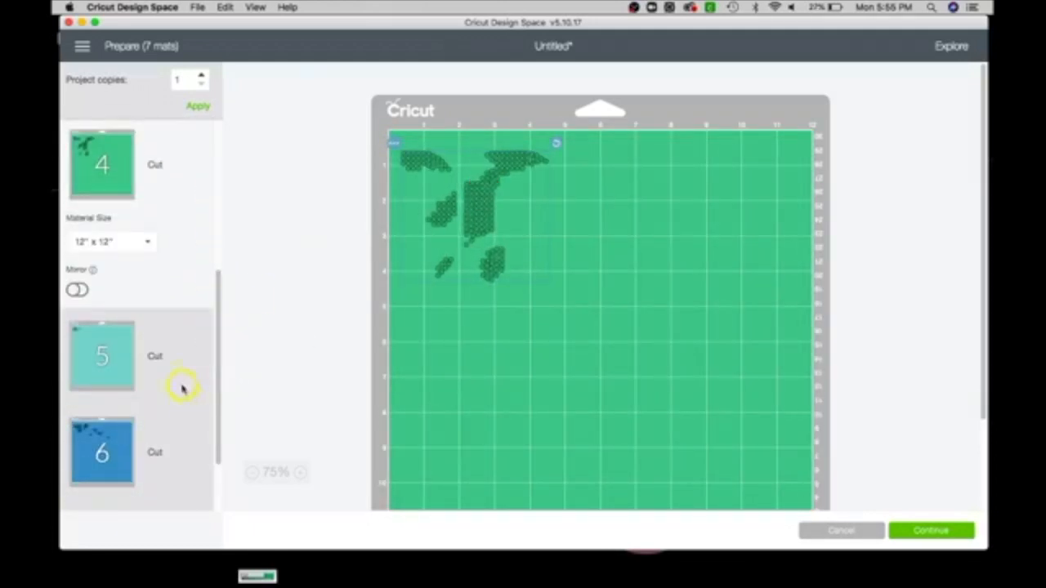
{"action": "left_click", "coordinate": [182, 387]}
{"action": "left_click", "coordinate": [416, 150]}
{"action": "scroll", "coordinate": [181, 433], "scroll_direction": "down", "scroll_amount": 2}
{"action": "left_click", "coordinate": [181, 433]}
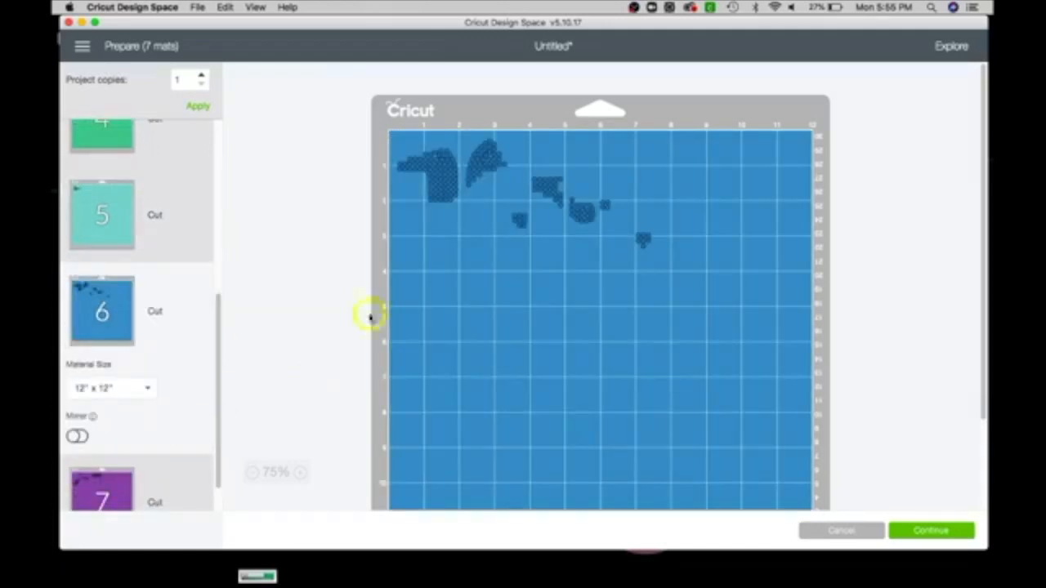
{"action": "left_click", "coordinate": [477, 159]}
{"action": "scroll", "coordinate": [200, 433], "scroll_direction": "down", "scroll_amount": 1}
{"action": "left_click", "coordinate": [187, 473]}
{"action": "left_click_drag", "start_coordinate": [554, 163], "coordinate": [555, 176]}
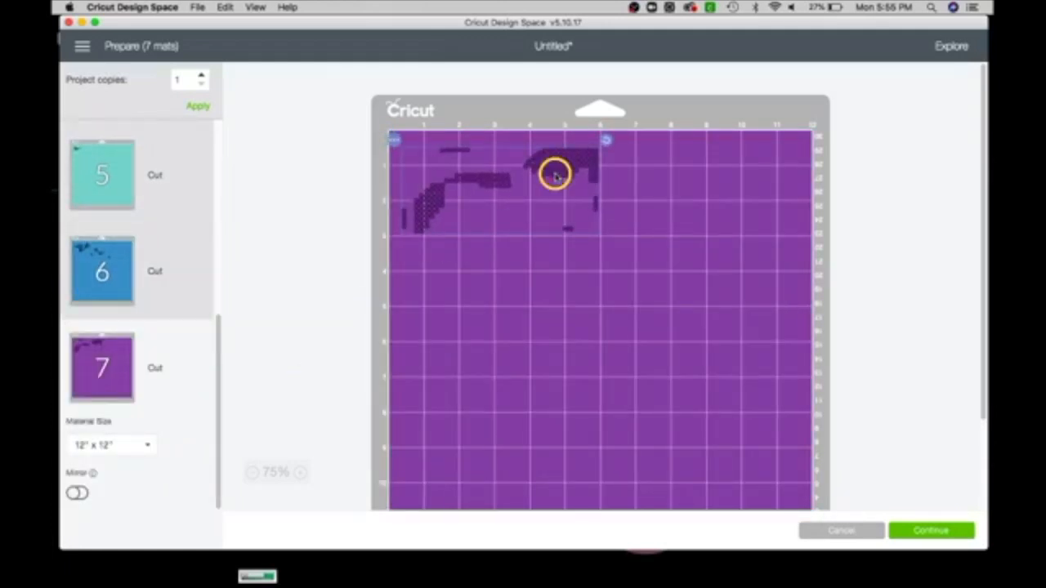
Return to the black mat 1 and continue to the machine and material settings.
{"action": "left_click_drag", "start_coordinate": [218, 488], "coordinate": [173, 188]}
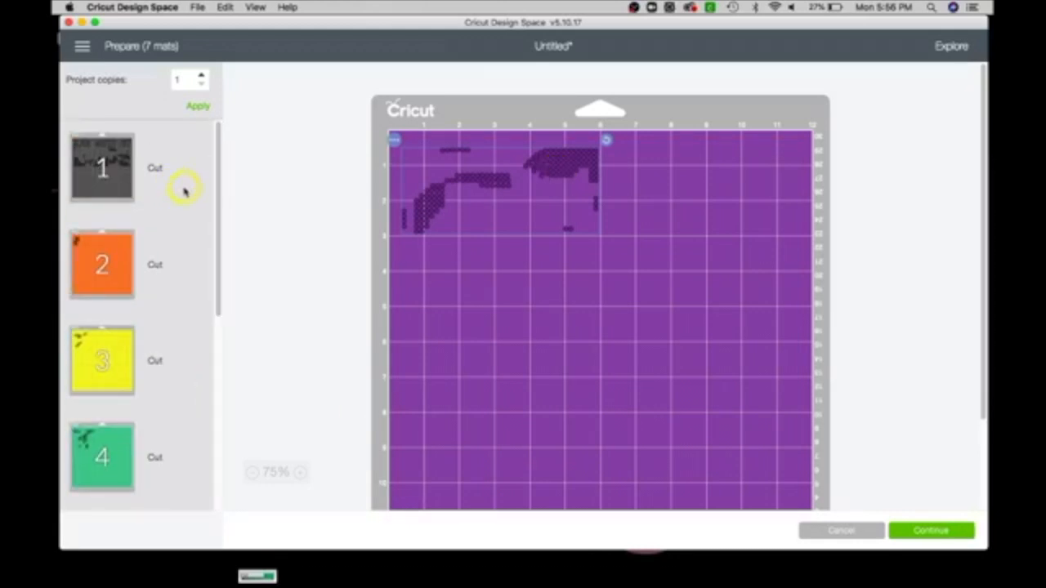
{"action": "left_click", "coordinate": [181, 172]}
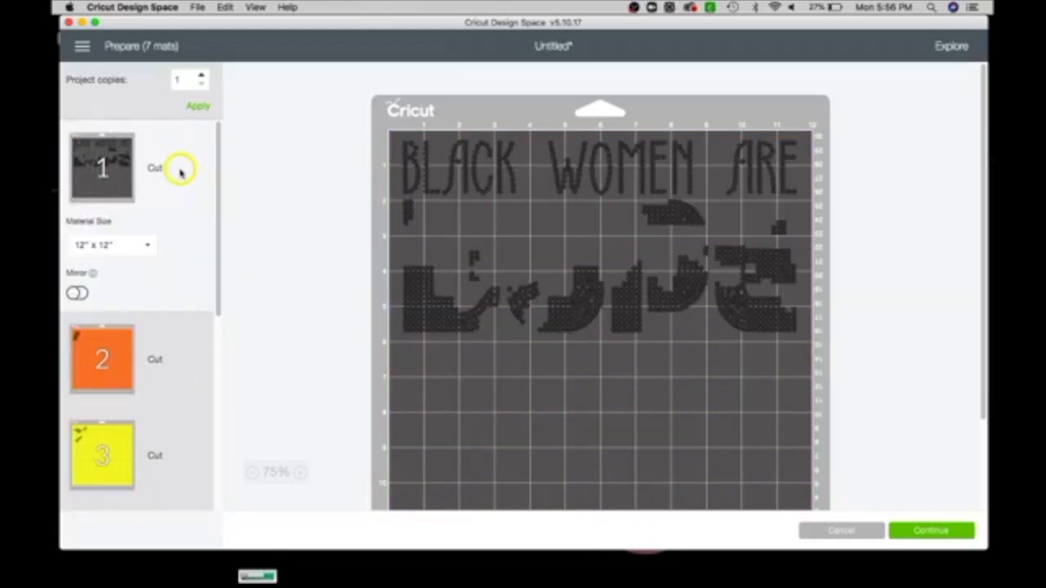
{"action": "left_click", "coordinate": [932, 531]}
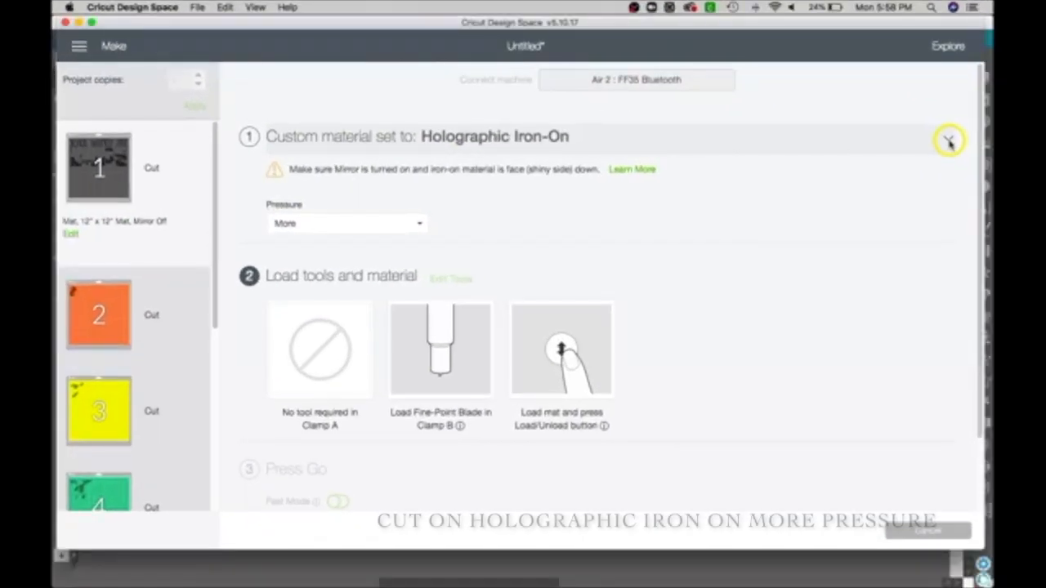
Expand the material selection and look through the complete list of cutting materials.
{"action": "left_click", "coordinate": [949, 141]}
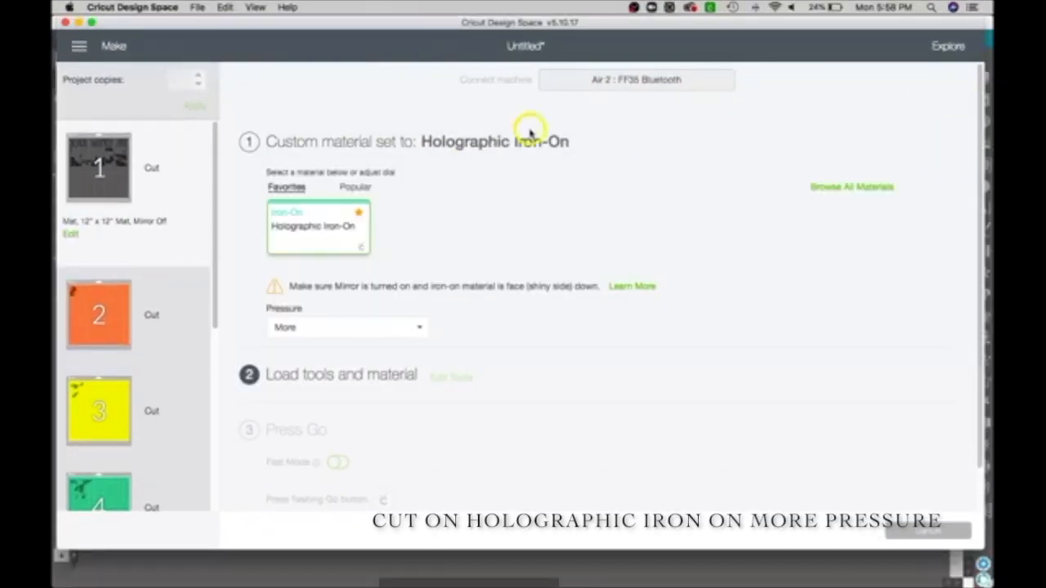
{"action": "left_click", "coordinate": [877, 194]}
{"action": "left_click", "coordinate": [215, 109]}
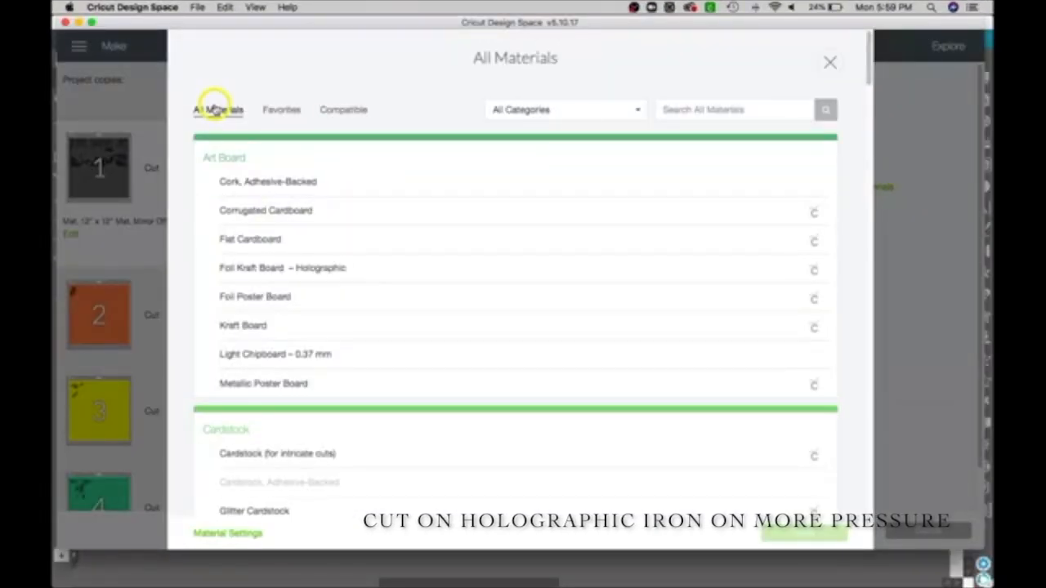
{"action": "left_click_drag", "start_coordinate": [870, 56], "coordinate": [888, 402]}
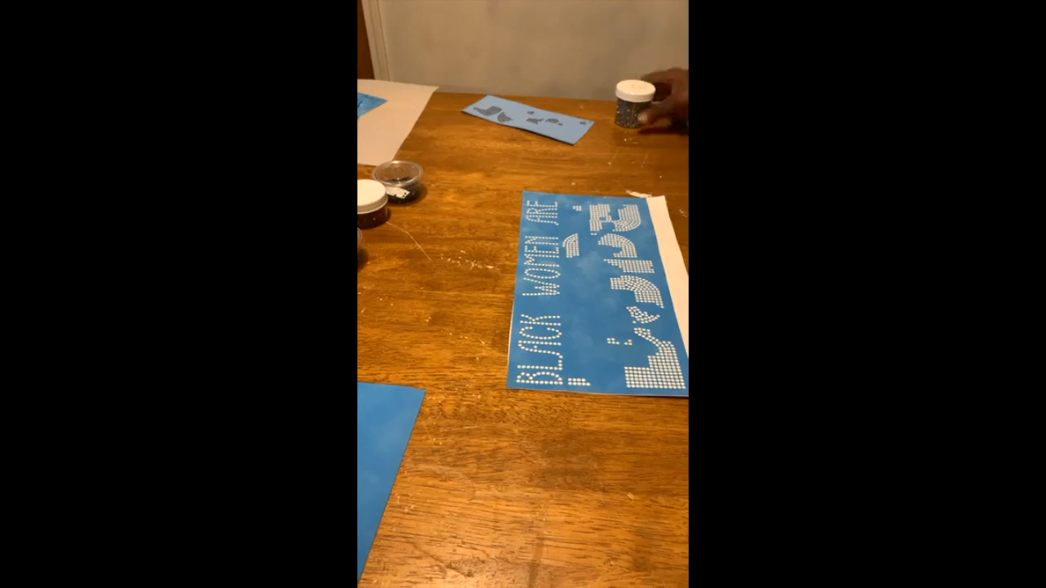